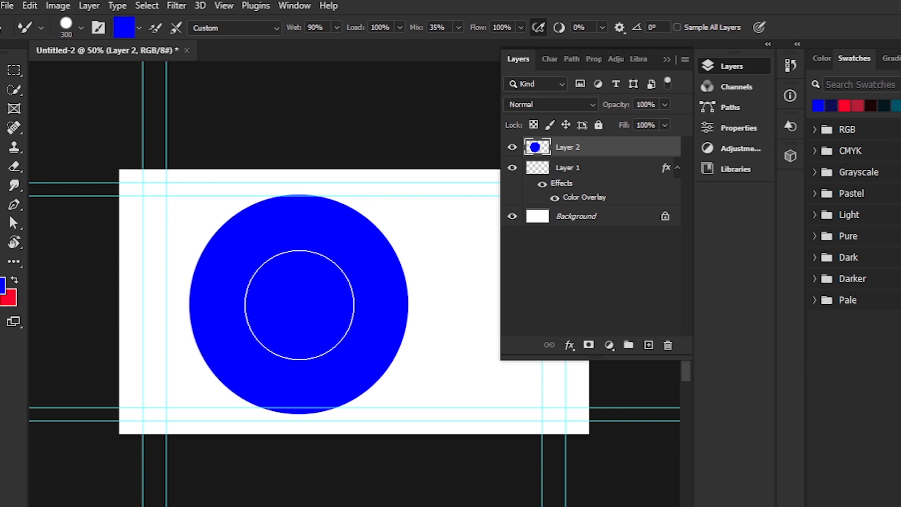
# - Paint a 300 px blue dab beside the large circle, and undo both circles to clear Layer 2
pyautogui.click(459, 305)
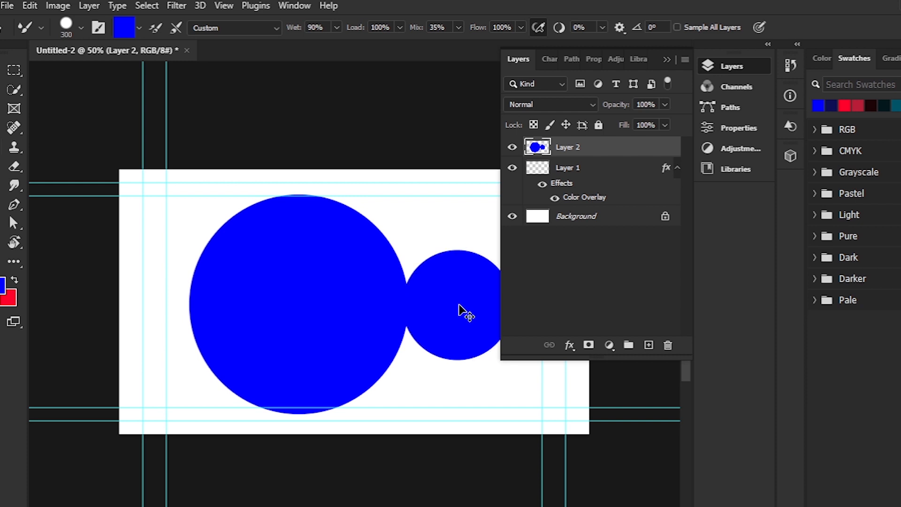
pyautogui.hotkey('ctrl', 'z')
pyautogui.hotkey('ctrl', 'z')
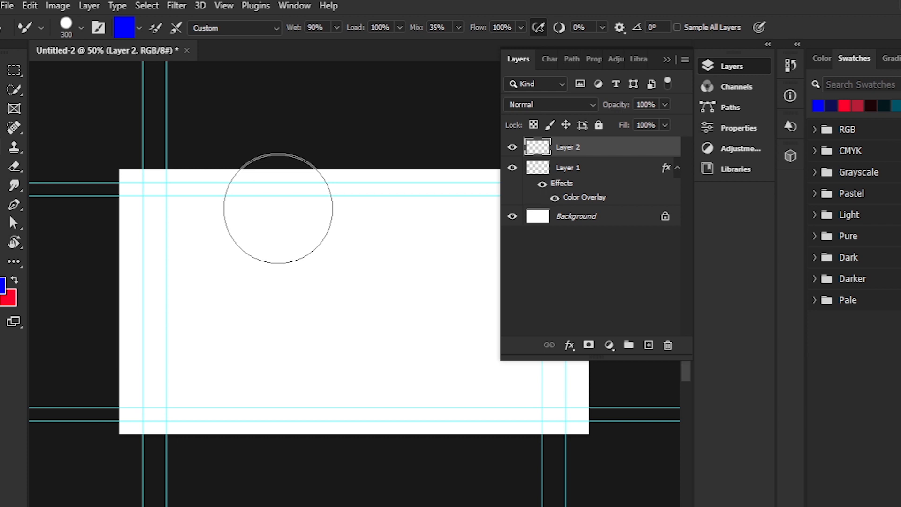
# - Lower the brush hardness and paint one soft-edged 300 px blue dab in the upper part of the canvas
pyautogui.hotkey('shift', '[')
pyautogui.hotkey('shift', '[')
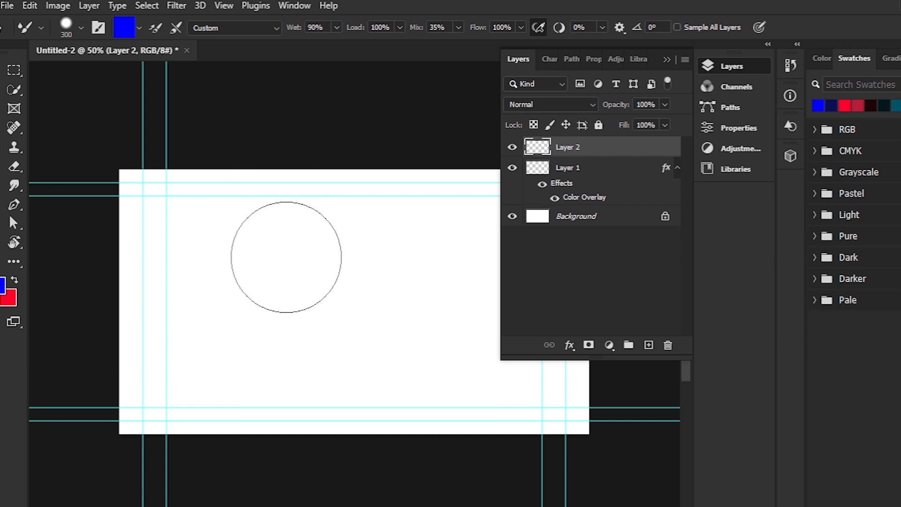
pyautogui.hotkey('shift', '[')
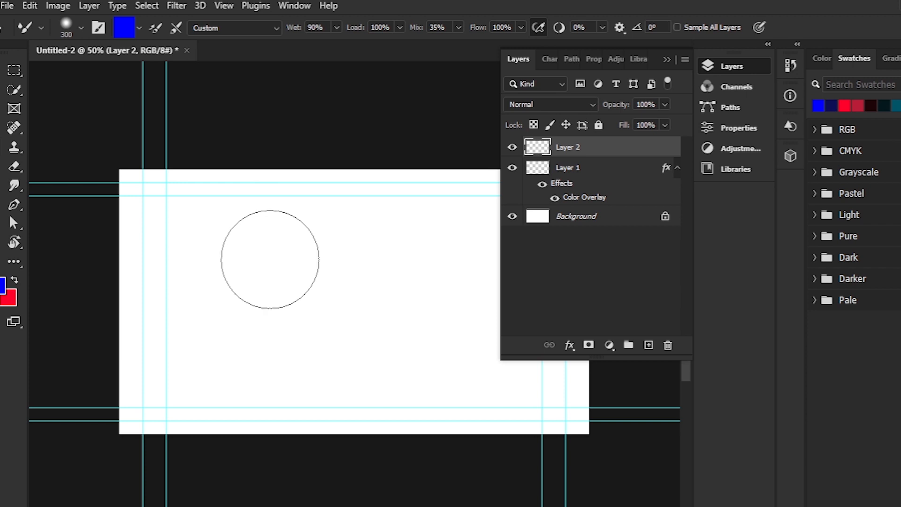
pyautogui.click(269, 259)
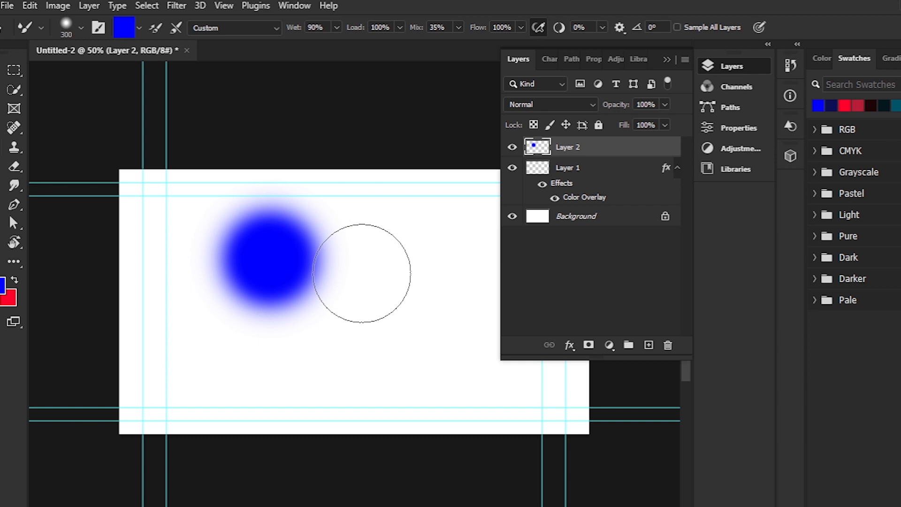
# - Raise the brush hardness again and paint a hard-edged 300 px blue dab just right of the soft one
pyautogui.press(']')
pyautogui.hotkey('shift', ']')
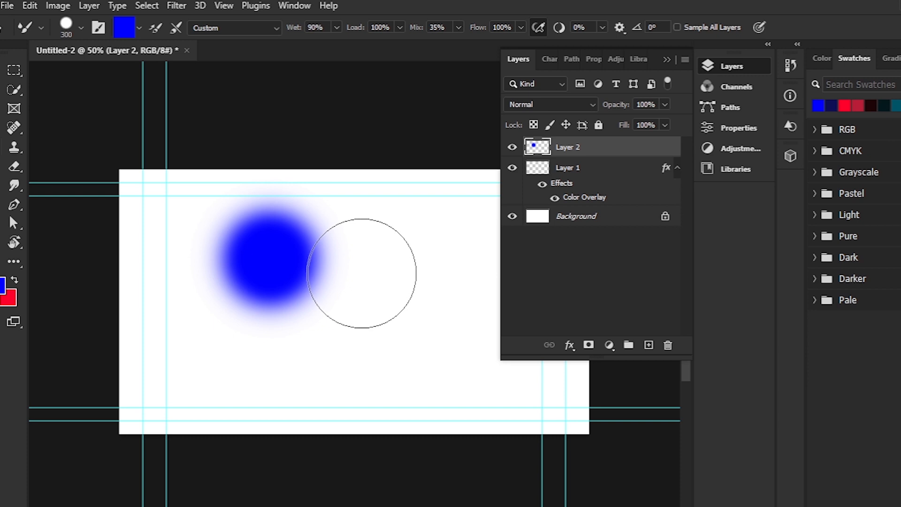
pyautogui.click(361, 273)
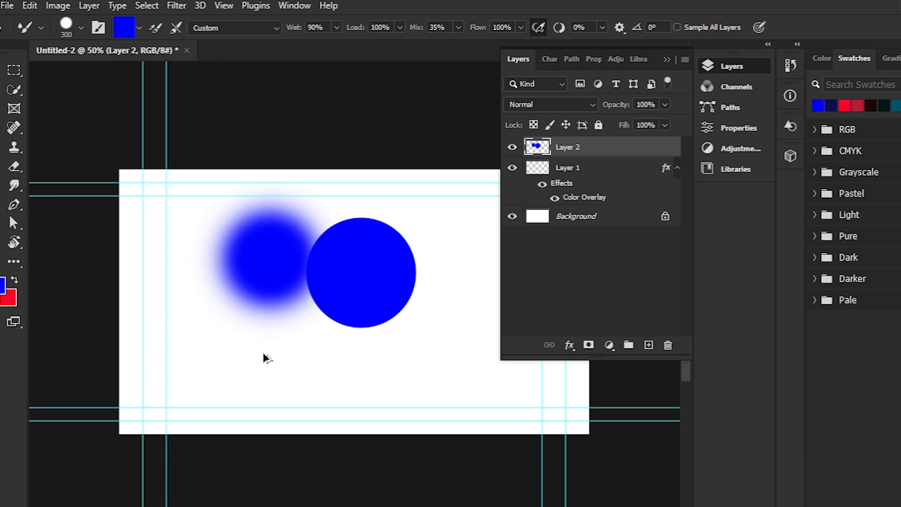
# - Resize the brush interactively to 256 px at 100% hardness and paint a blue dab below the soft-edged one
pyautogui.keyDown('alt'); pyautogui.rightClick(240, 339); pyautogui.keyUp('alt')
pyautogui.moveTo(240, 342)
pyautogui.mouseDown()
pyautogui.moveTo(310, 349)
pyautogui.moveTo(228, 348)
pyautogui.mouseUp()
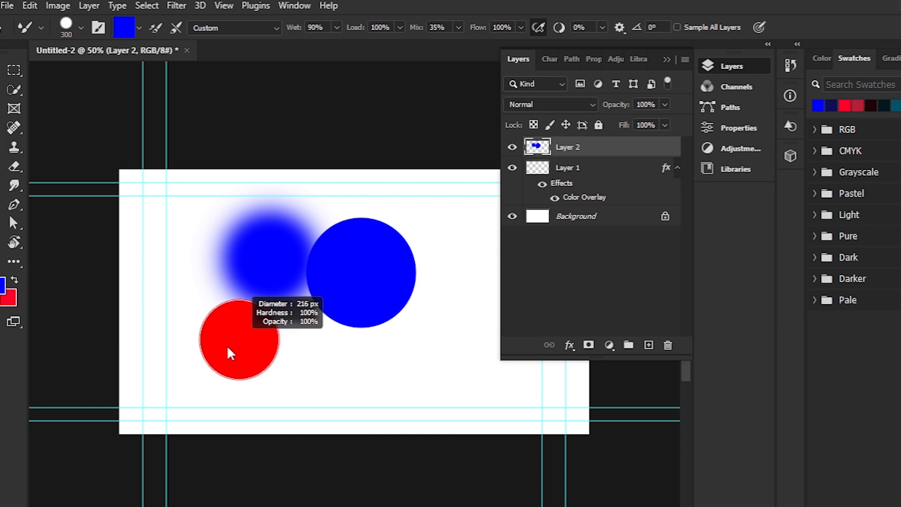
pyautogui.moveTo(228, 348); pyautogui.dragTo(234, 348)
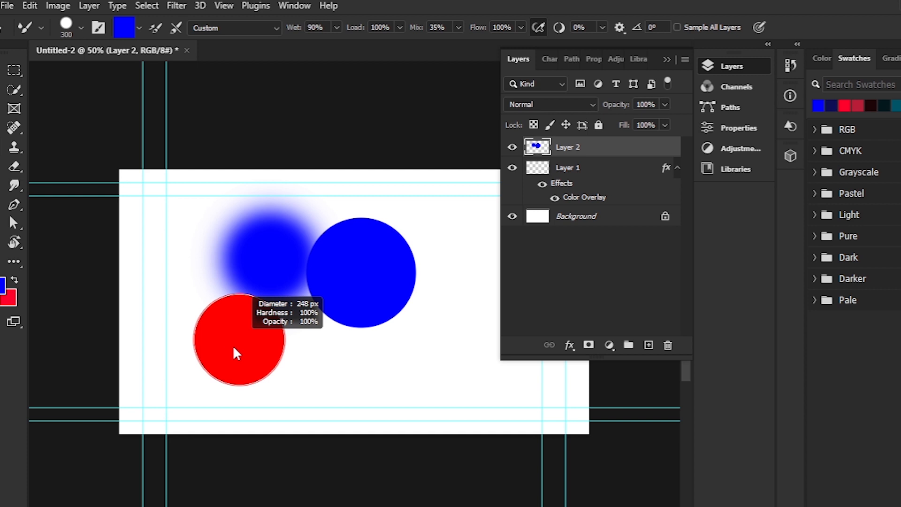
pyautogui.moveTo(234, 348)
pyautogui.mouseDown()
pyautogui.moveTo(233, 224)
pyautogui.moveTo(241, 397)
pyautogui.mouseUp()
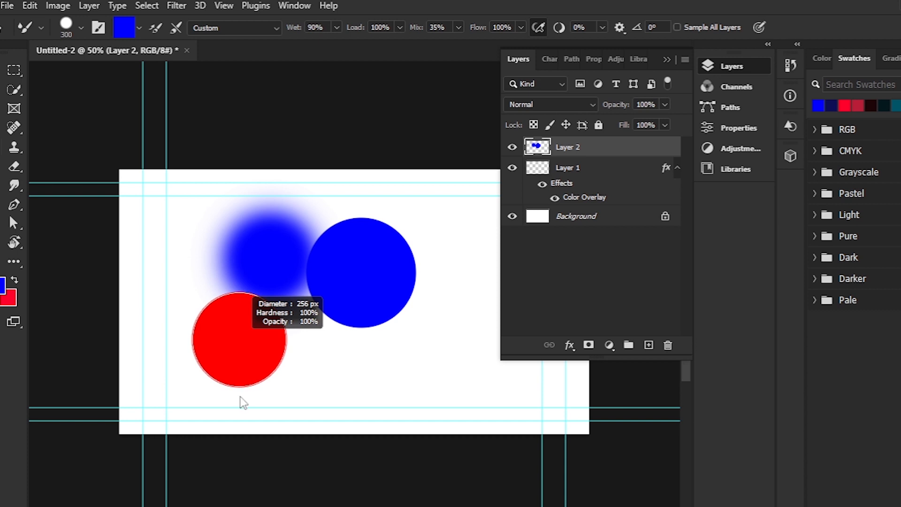
pyautogui.moveTo(241, 415); pyautogui.dragTo(240, 415)
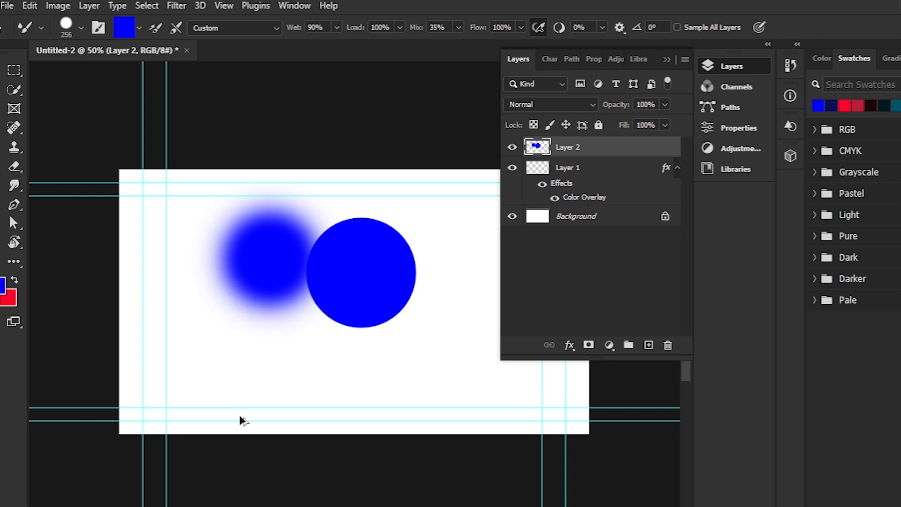
pyautogui.click(250, 361)
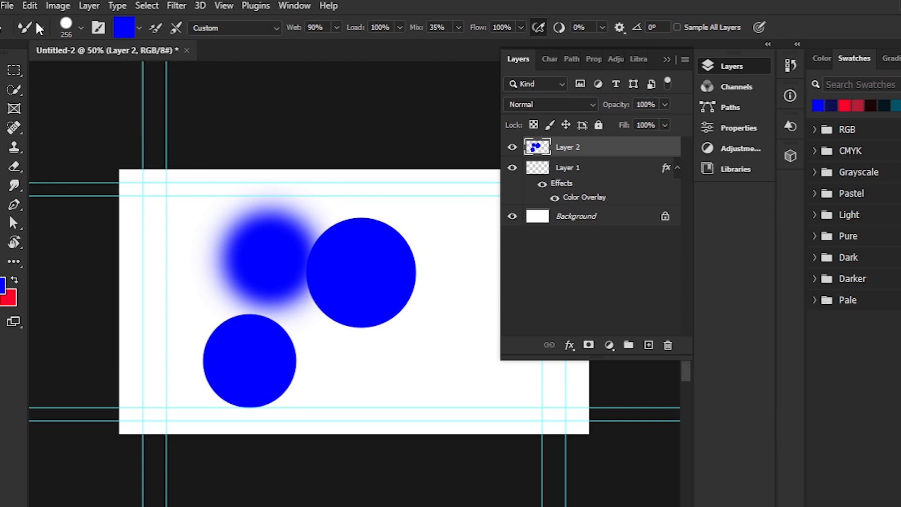
# - Choose the first textured 400 px recent brush and paint a short blue stroke below the hard-edged 300 px dab
pyautogui.click(80, 28)
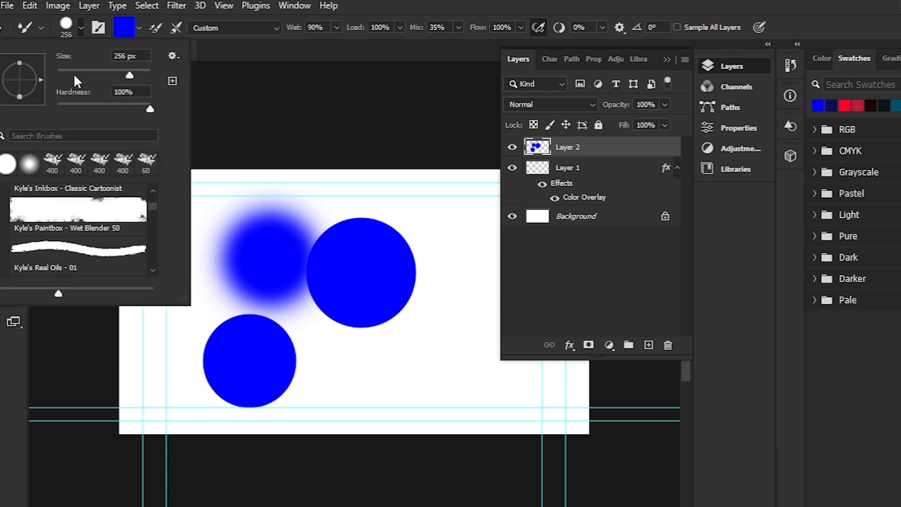
pyautogui.click(58, 163)
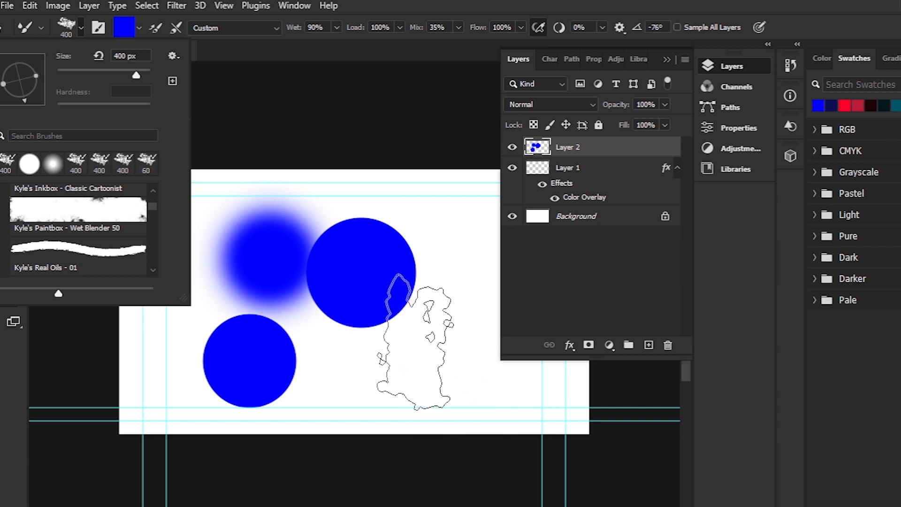
pyautogui.moveTo(412, 356); pyautogui.dragTo(394, 345)
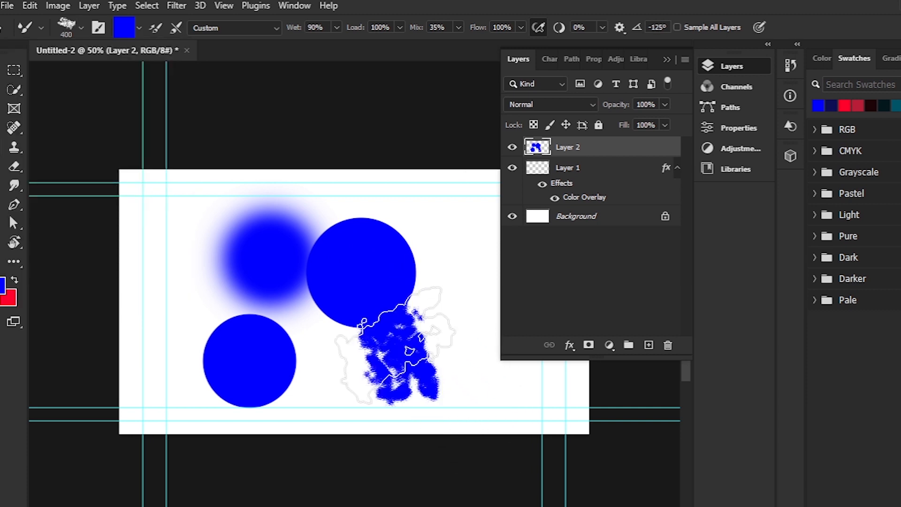
# - Rotate the textured brush tip in both directions, ending at an angle of -103°
pyautogui.press('Right')
pyautogui.press('Right')
pyautogui.press('Right')
pyautogui.press('Right')
pyautogui.press('Right')
pyautogui.press('Right')
pyautogui.press('Right')
pyautogui.press('Right')
pyautogui.press('Right')
pyautogui.press('Right')
pyautogui.press('Right')
pyautogui.press('Right')
pyautogui.press('Right')
pyautogui.press('Right')
pyautogui.press('Right')
pyautogui.press('Right')
pyautogui.press('Right')
pyautogui.press('Right')
pyautogui.press('Right')
pyautogui.press('Right')
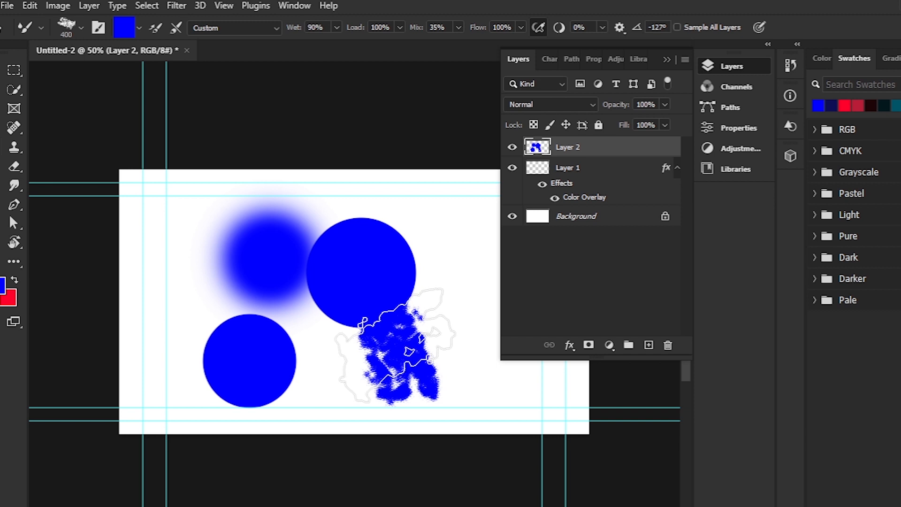
pyautogui.press('Right')
pyautogui.press('Right')
pyautogui.press('Right')
pyautogui.press('Right')
pyautogui.press('Right')
pyautogui.press('Right')
pyautogui.press('Right')
pyautogui.press('Right')
pyautogui.press('Right')
pyautogui.press('Right')
pyautogui.press('Right')
pyautogui.press('Right')
pyautogui.press('Right')
pyautogui.press('Right')
pyautogui.press('Right')
pyautogui.press('Right')
pyautogui.press('Right')
pyautogui.press('Right')
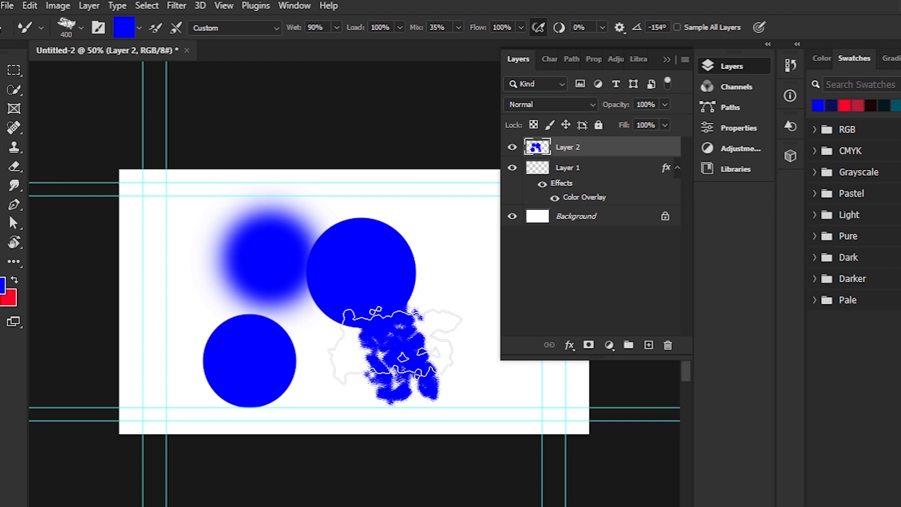
pyautogui.press('Left')
pyautogui.press('Left')
pyautogui.press('Left')
pyautogui.press('Left')
pyautogui.press('Left')
pyautogui.press('Left')
pyautogui.press('Left')
pyautogui.press('Left')
pyautogui.press('Left')
pyautogui.press('Left')
pyautogui.press('Left')
pyautogui.press('Left')
pyautogui.press('Left')
pyautogui.press('Left')
pyautogui.press('Left')
pyautogui.press('Left')
pyautogui.press('Left')
pyautogui.press('Left')
pyautogui.press('Left')
pyautogui.press('Left')
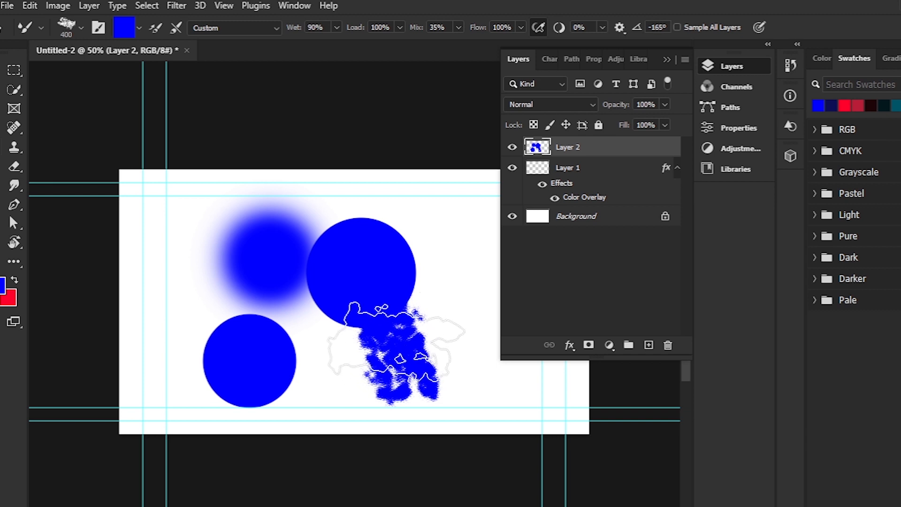
pyautogui.press('Left')
pyautogui.press('Left')
pyautogui.press('Left')
pyautogui.press('Left')
pyautogui.press('Left')
pyautogui.press('Left')
pyautogui.press('Left')
pyautogui.press('Left')
pyautogui.press('Left')
pyautogui.press('Left')
pyautogui.press('Left')
pyautogui.press('Left')
pyautogui.press('Left')
pyautogui.press('Left')
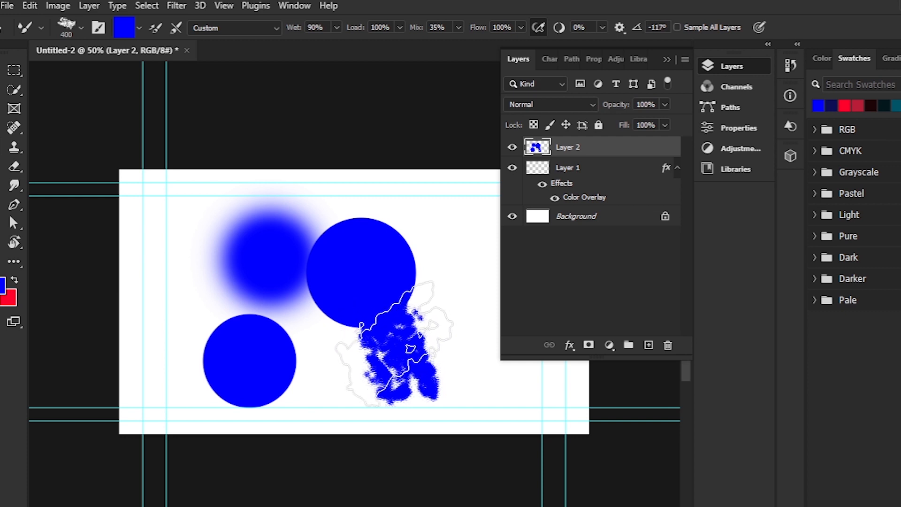
pyautogui.press('Left')
pyautogui.press('Left')
pyautogui.press('Left')
pyautogui.press('Left')
pyautogui.press('Left')
pyautogui.press('Left')
pyautogui.press('Left')
pyautogui.press('Left')
pyautogui.press('Left')
pyautogui.press('Left')
pyautogui.press('Left')
pyautogui.press('Left')
pyautogui.press('Left')
pyautogui.press('Left')
pyautogui.press('Left')
pyautogui.press('Left')
pyautogui.press('Left')
pyautogui.press('Left')
pyautogui.press('Left')
pyautogui.press('Left')
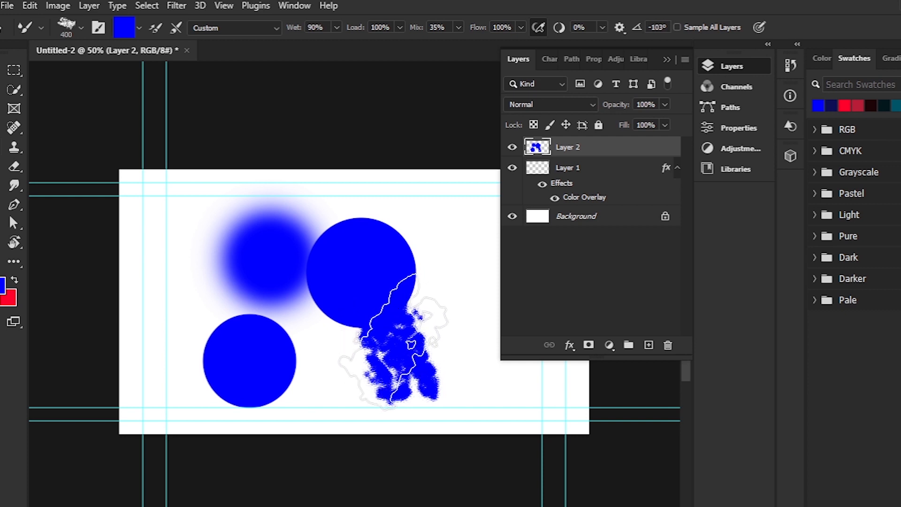